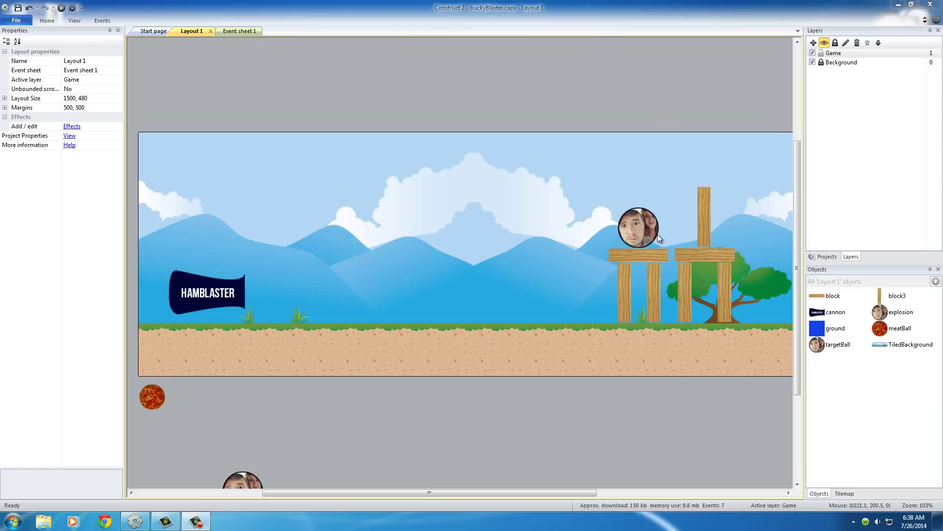
- Select the target ball on the layout
left_click(642, 223)
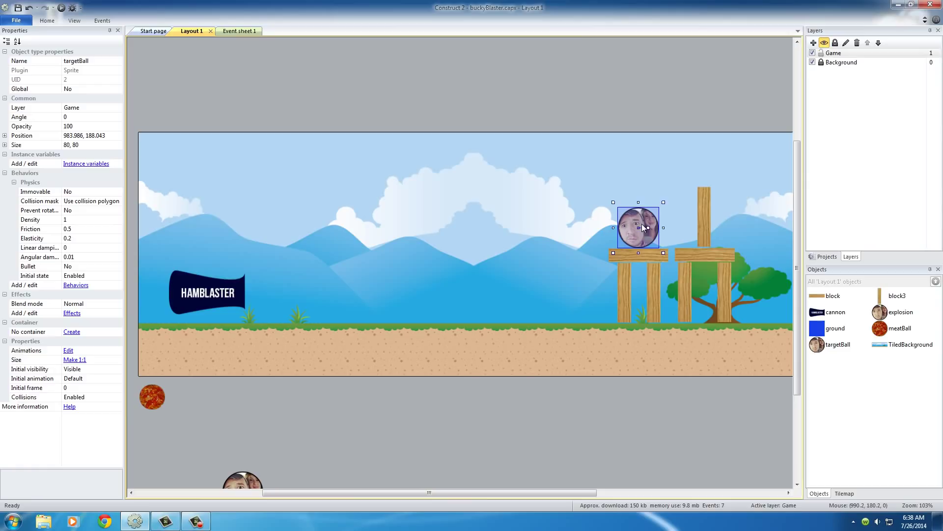
left_click(588, 208)
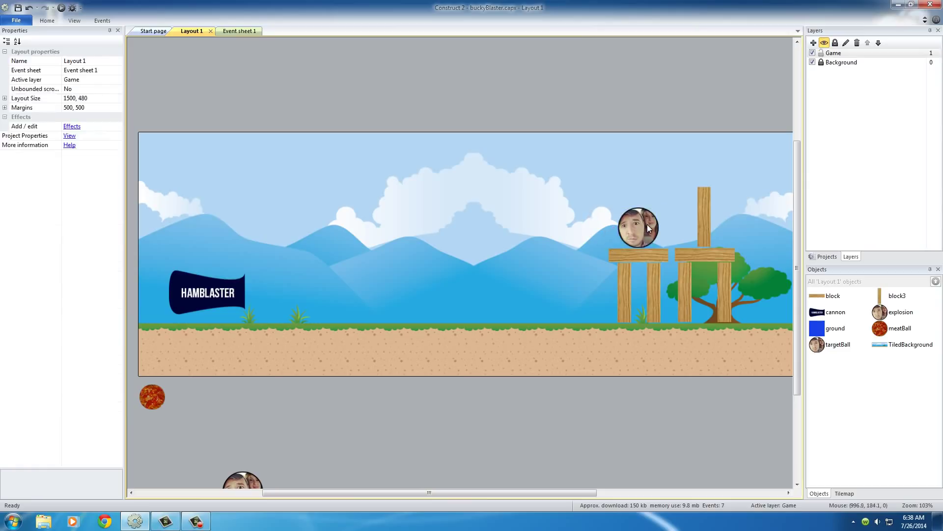
left_click(647, 224)
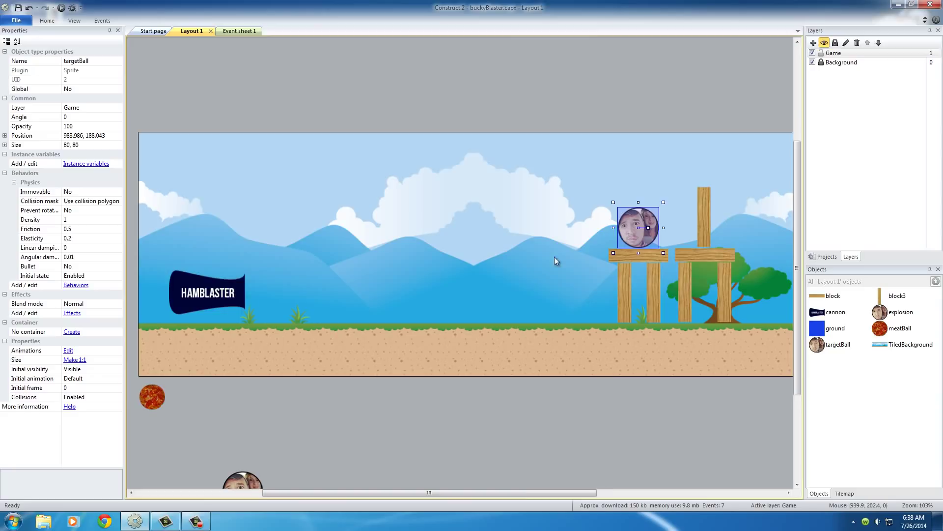
- On Event sheet 1, add a global Number variable named score with initial value 0
left_click(241, 31)
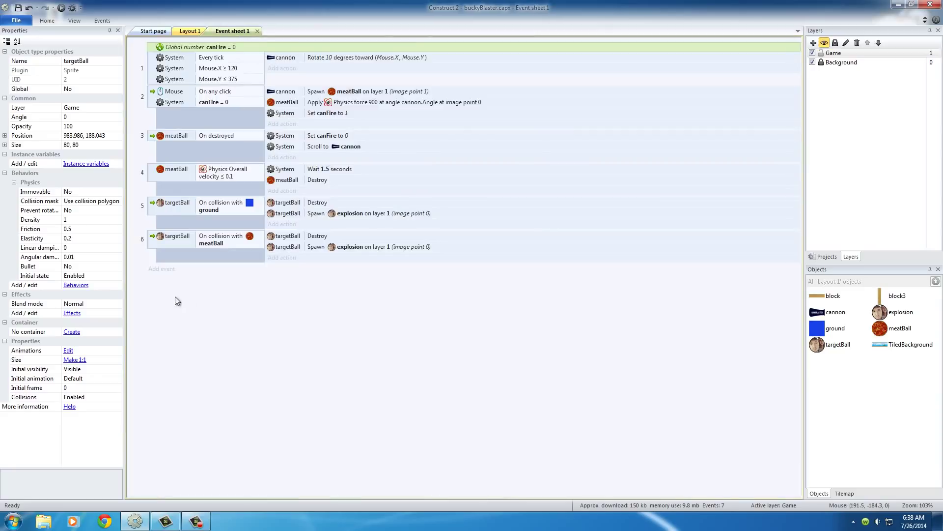
right_click(218, 298)
left_click(266, 336)
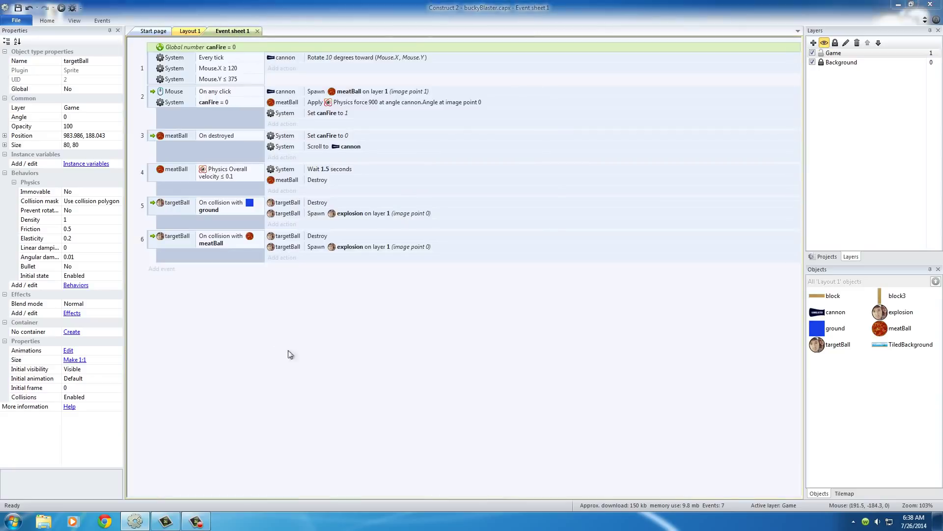
type("score")
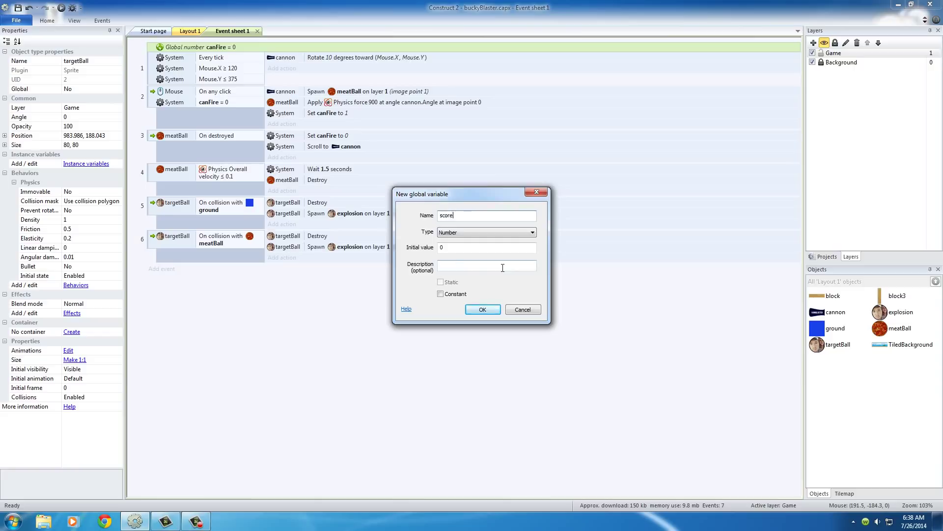
key("Tab")
key("Tab")
left_click(483, 309)
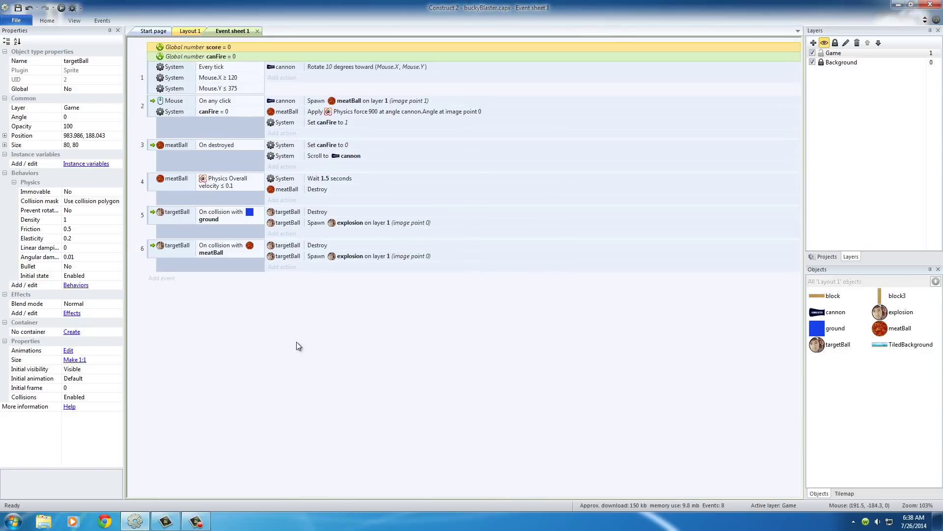
- Select event 6, the targetBall collision with meatBall
left_click(179, 214)
left_click(182, 243)
left_click(186, 218)
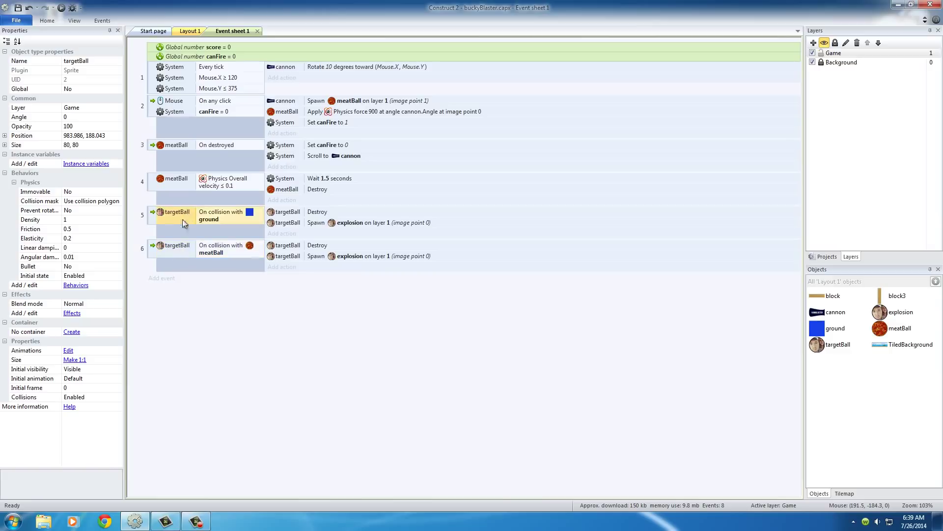
left_click(181, 250)
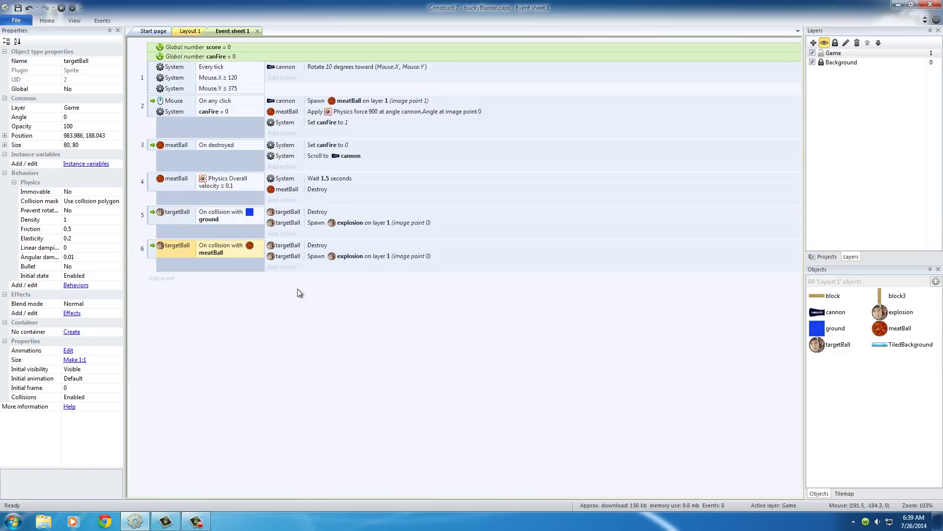
left_click(184, 213)
left_click(191, 258)
- Give event 6 a System 'Add to' action that adds 100 to score
left_click(284, 267)
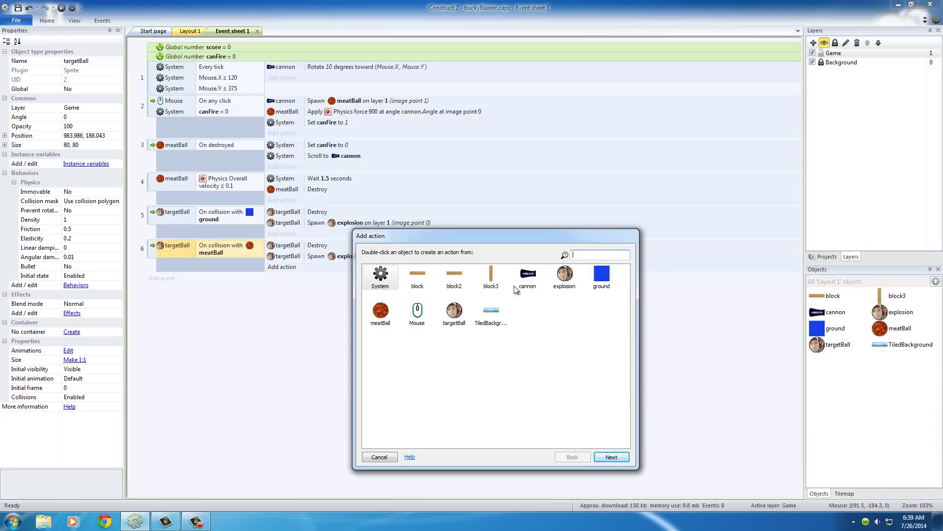
double_click(381, 275)
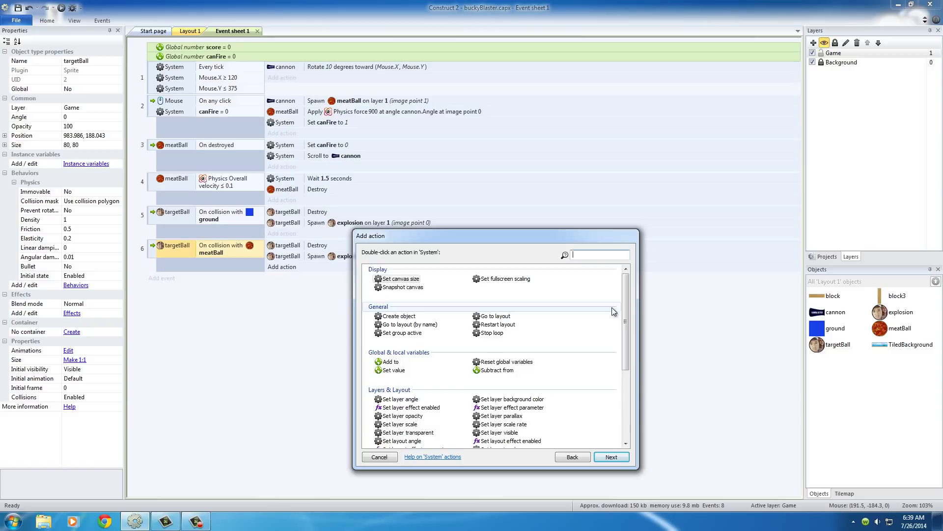
double_click(379, 362)
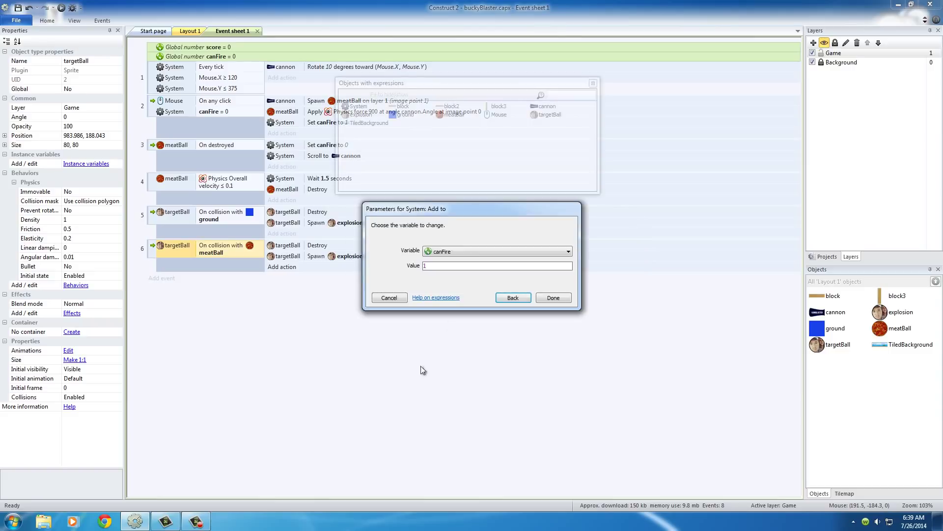
left_click(461, 251)
left_click(441, 269)
left_click(437, 266)
type("100")
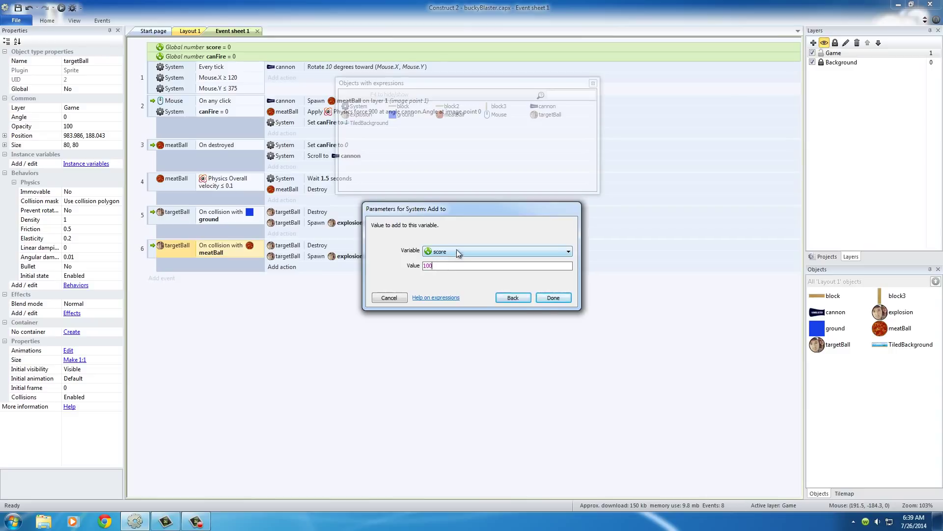
left_click(553, 298)
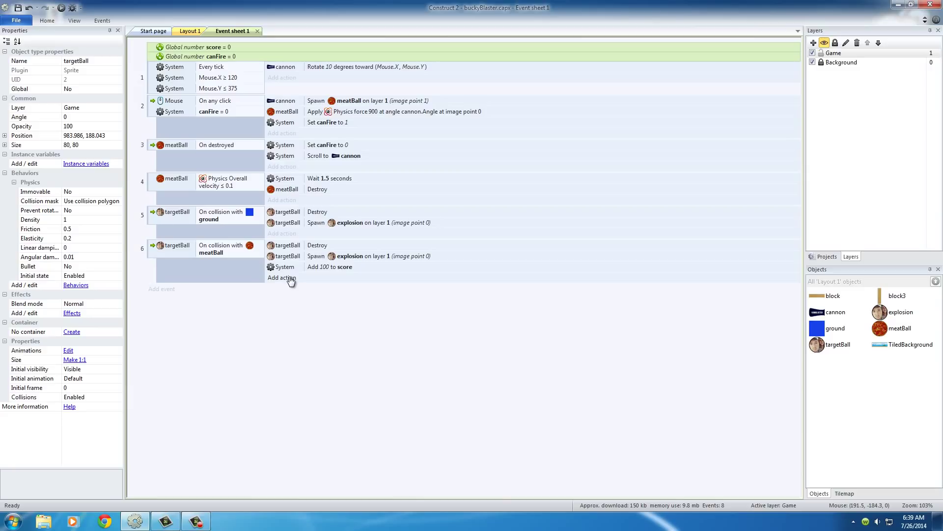
- Return to Layout 1 and reselect the target ball
left_click(190, 31)
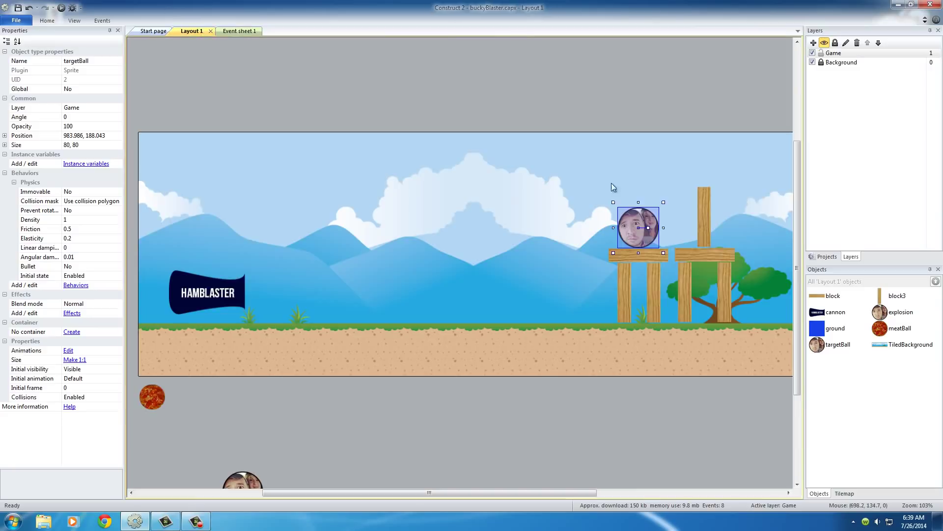
left_click(631, 182)
left_click(642, 231)
- Insert a Text object near the layout's top-left and enlarge its box to about 462×107
double_click(355, 179)
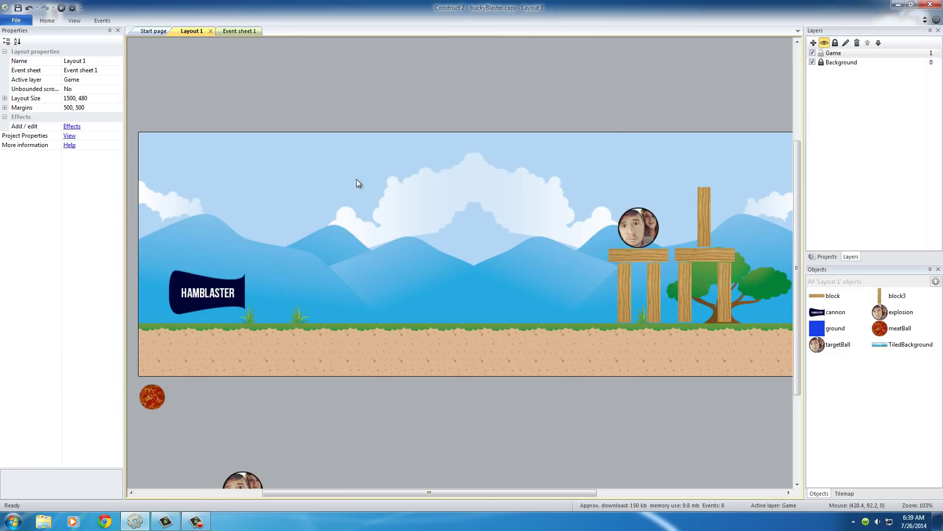
left_click(574, 282)
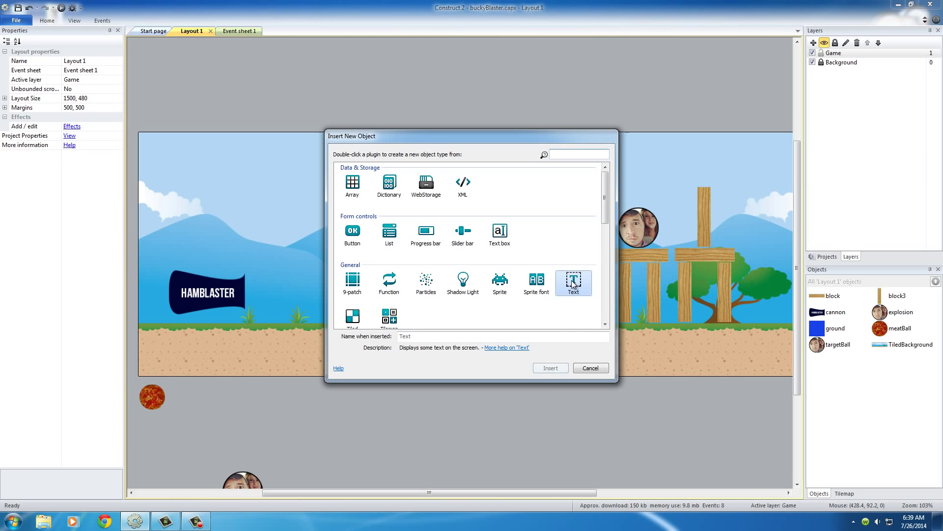
left_click(551, 368)
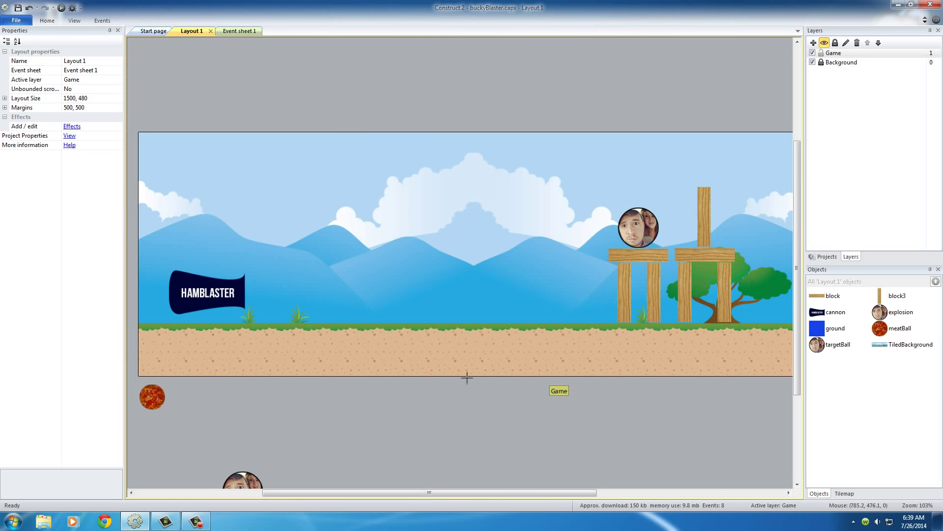
left_click(177, 156)
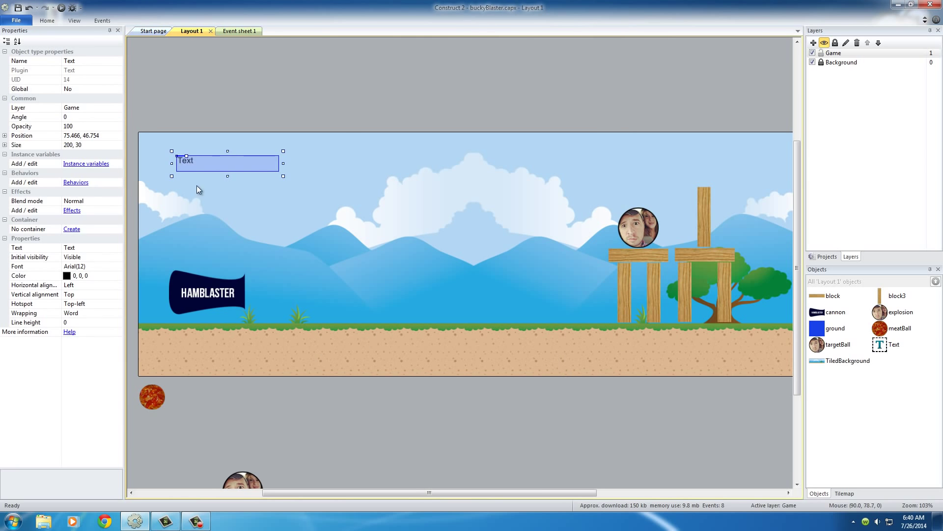
left_click_drag(282, 176, 417, 216)
left_click(211, 165)
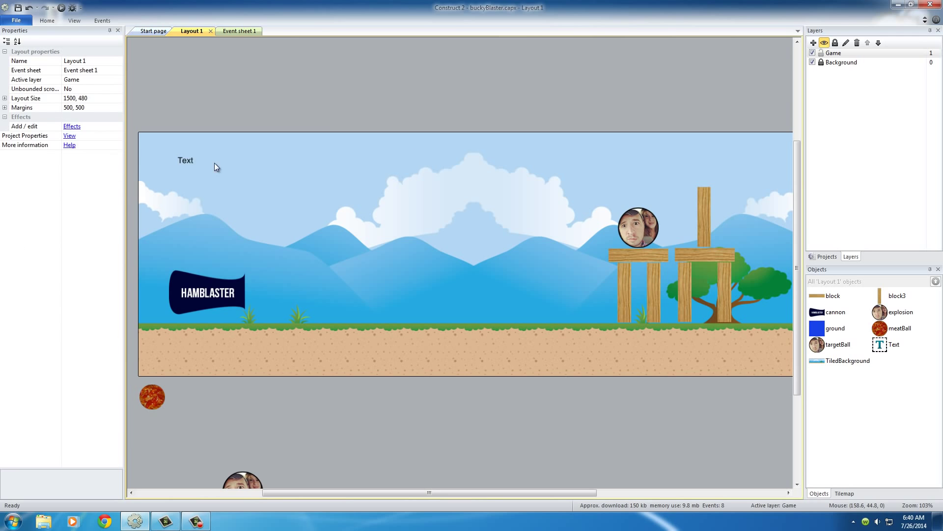
- Set the Text object's font size to 22
left_click(192, 160)
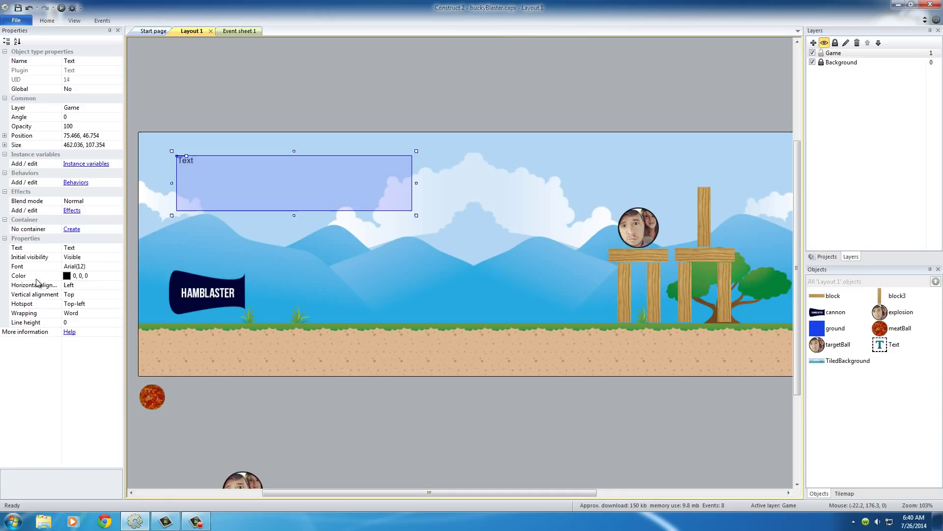
left_click(86, 265)
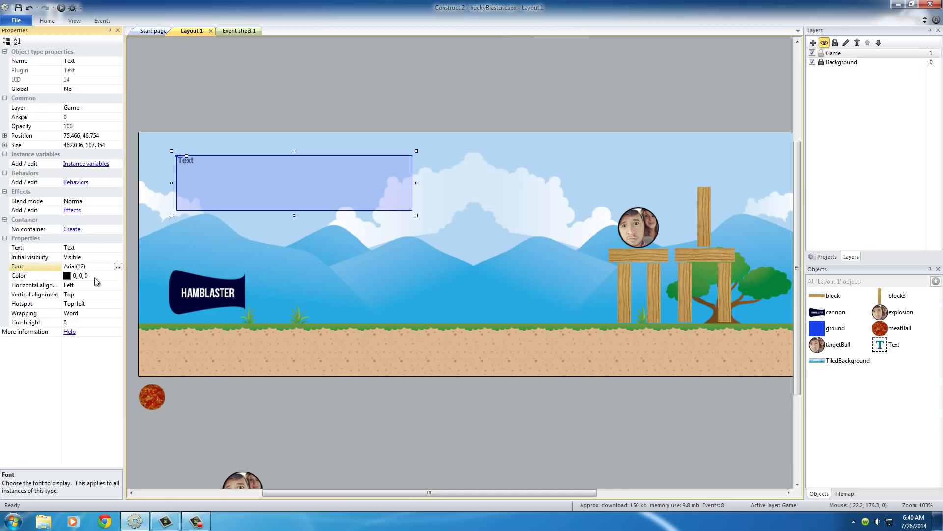
left_click(118, 266)
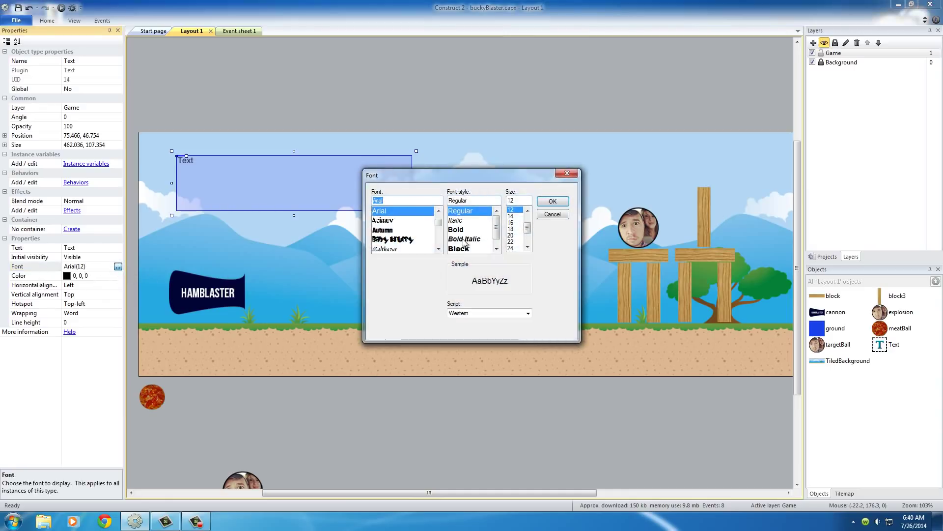
left_click(512, 223)
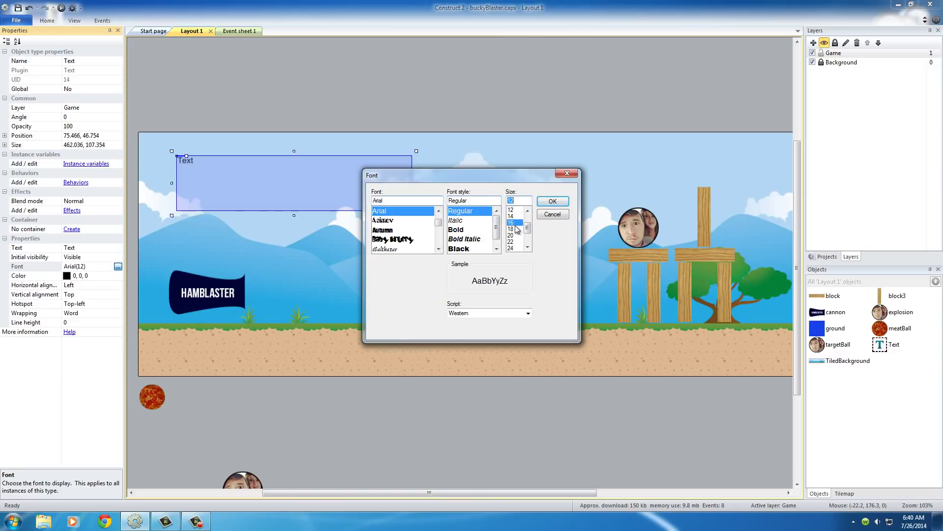
left_click(514, 229)
left_click(551, 202)
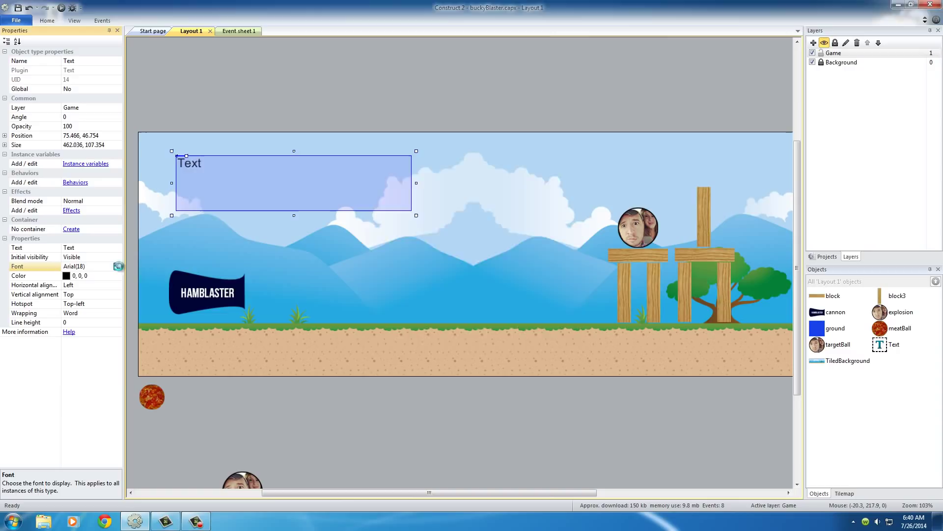
left_click(117, 267)
left_click(511, 222)
left_click(552, 202)
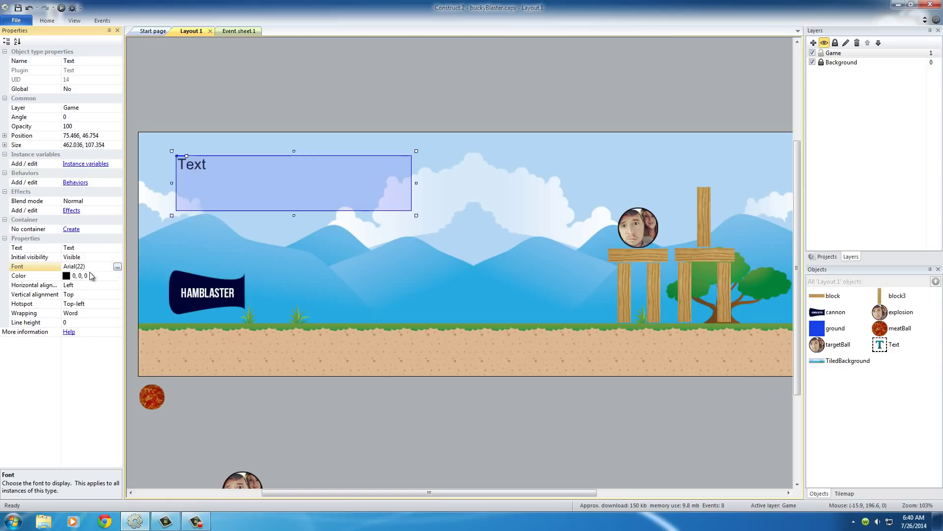
- After trying pink and orange, set the Text object's colour to red (255, 0, 0)
left_click(66, 277)
left_click(117, 276)
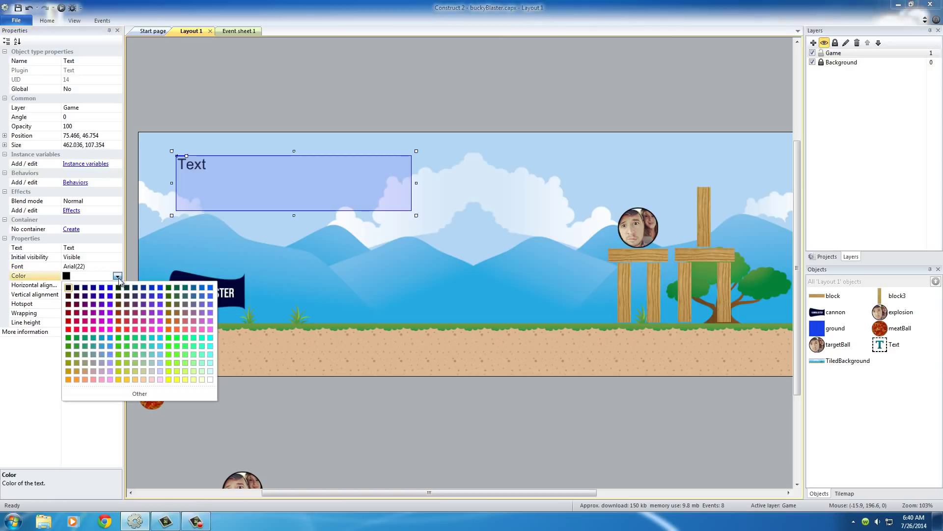
left_click(150, 329)
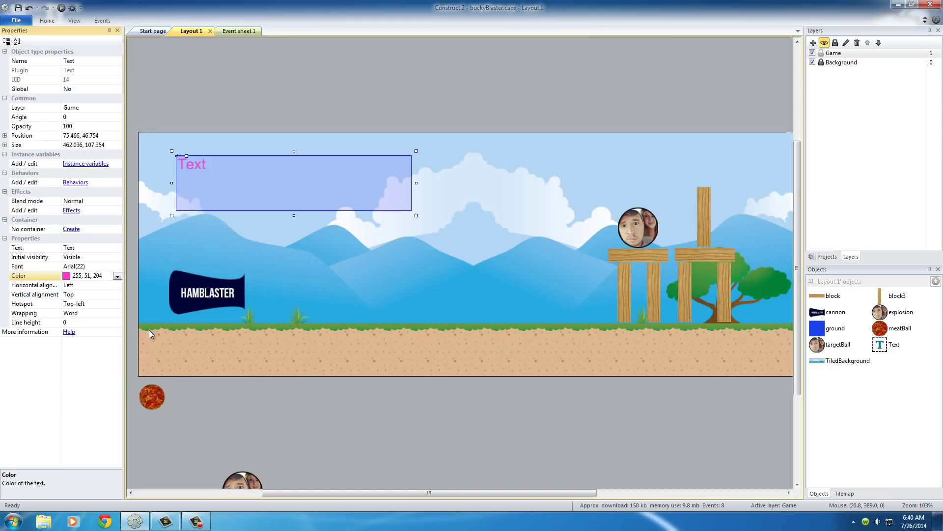
left_click(118, 276)
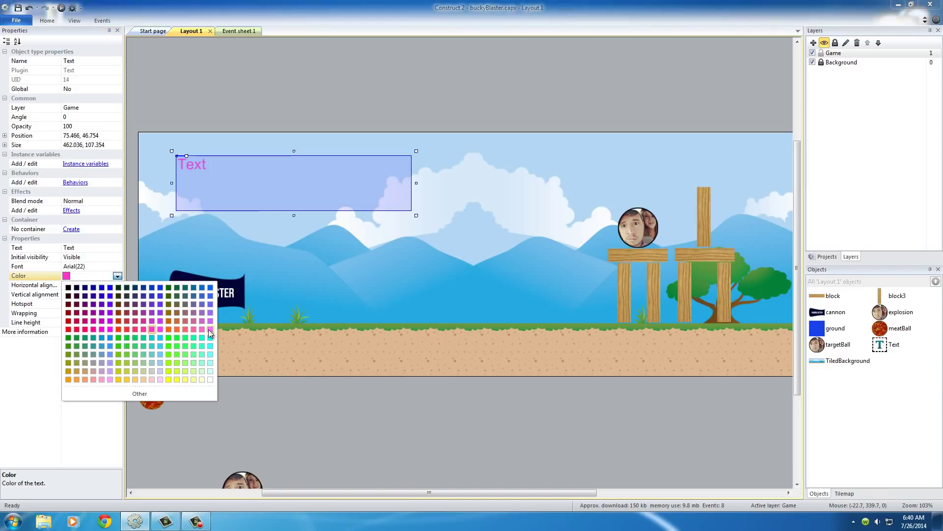
left_click(68, 379)
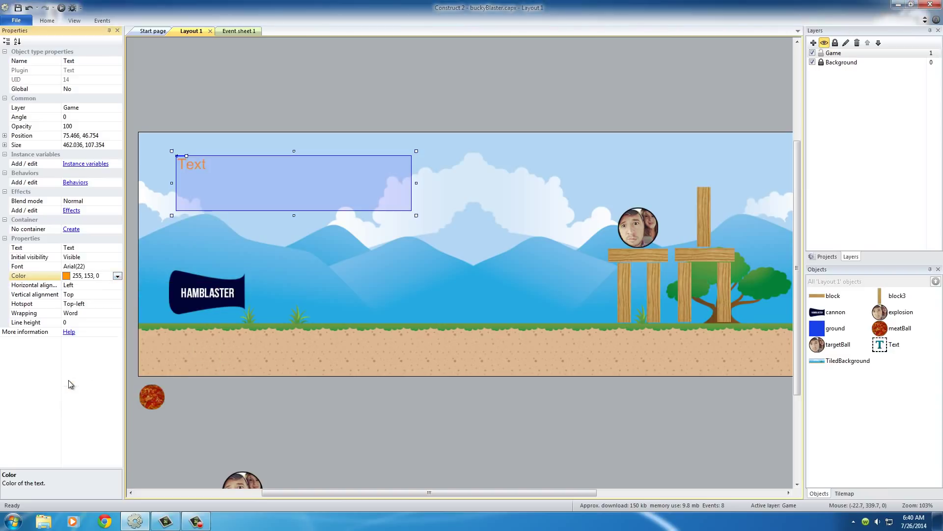
left_click(118, 277)
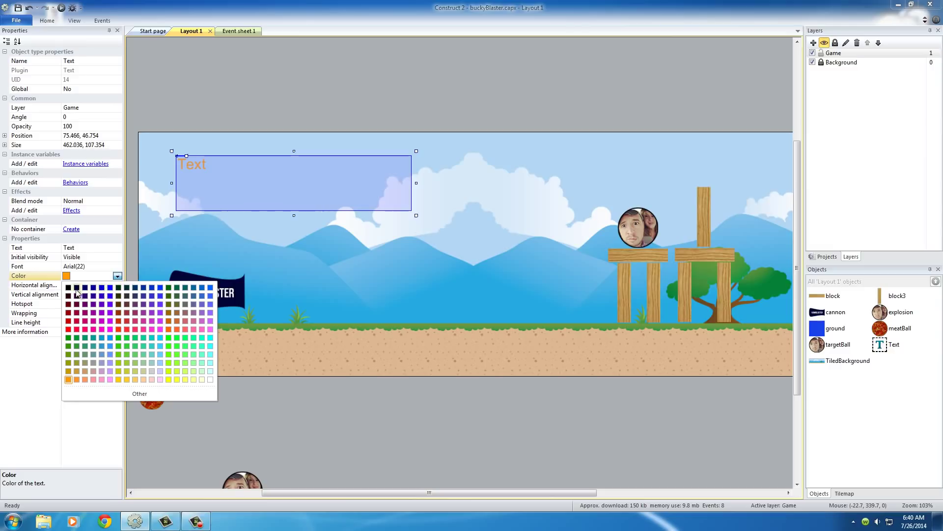
left_click(68, 323)
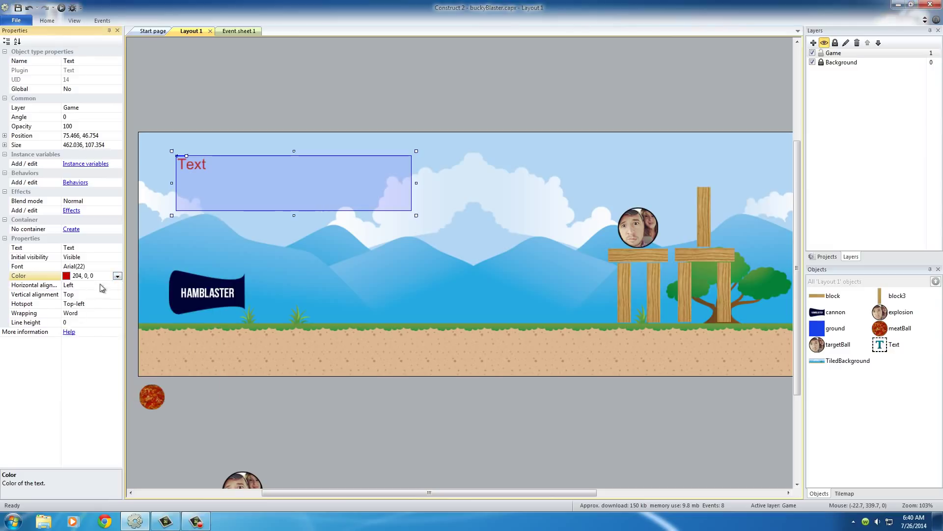
left_click(118, 276)
left_click(69, 329)
left_click(465, 170)
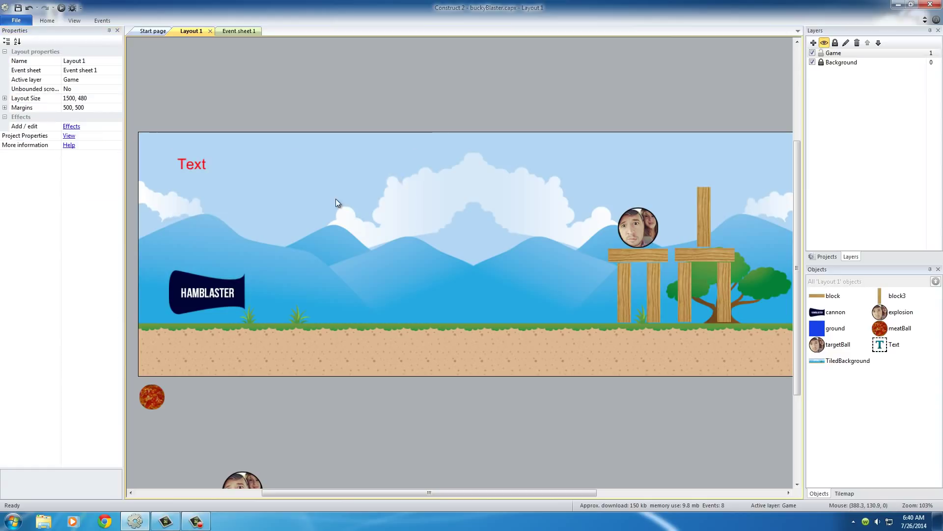
- Change the Text object's Text property to '+100'
left_click(205, 165)
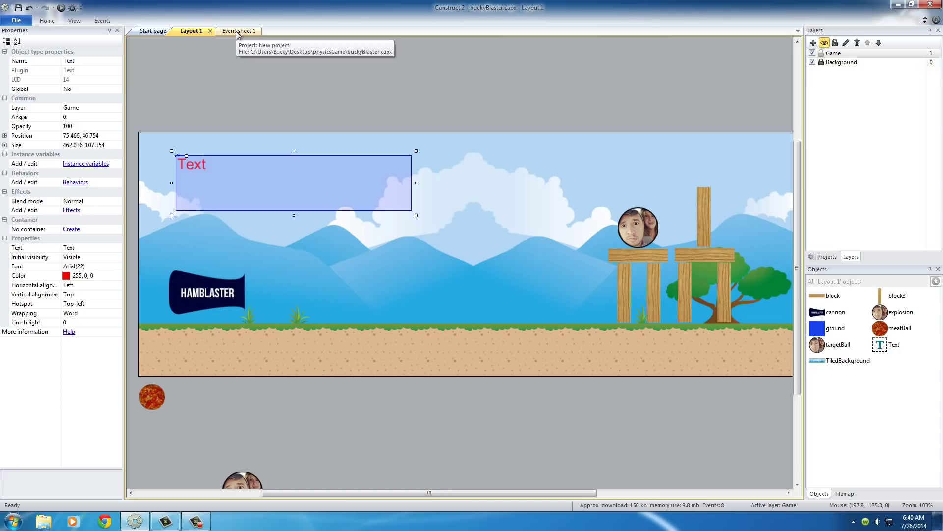
left_click(77, 247)
type("+100")
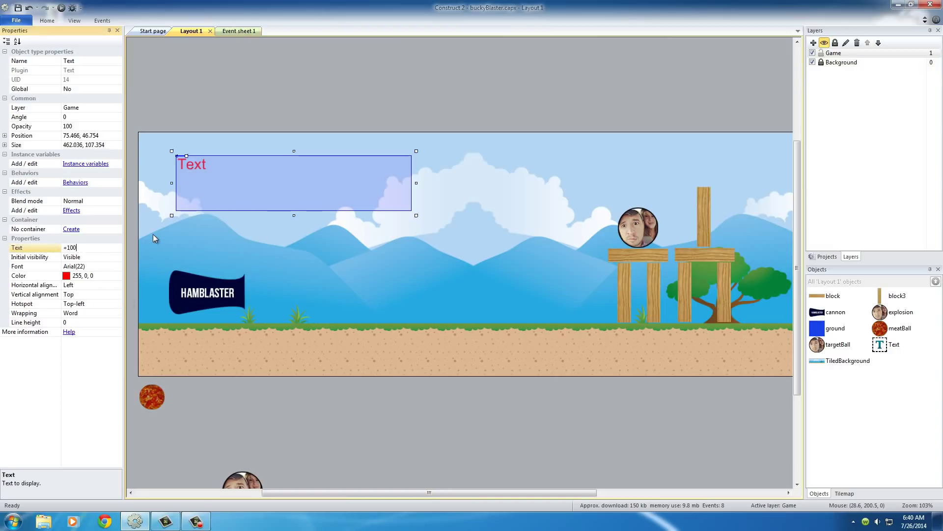
key("Return")
left_click(287, 142)
- Move the +100 text below the visible layout area and return to Event sheet 1
left_click(196, 175)
left_click_drag(217, 169, 217, 405)
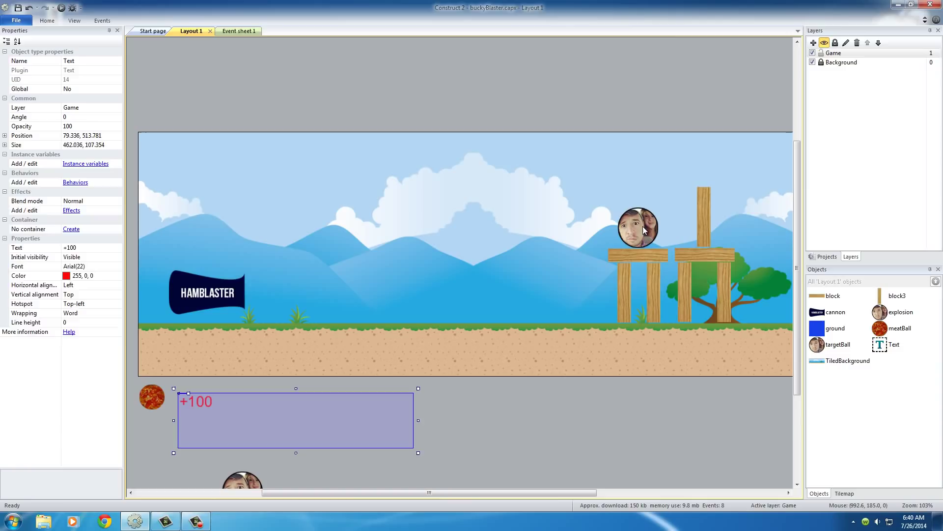
left_click(639, 228)
left_click(193, 402)
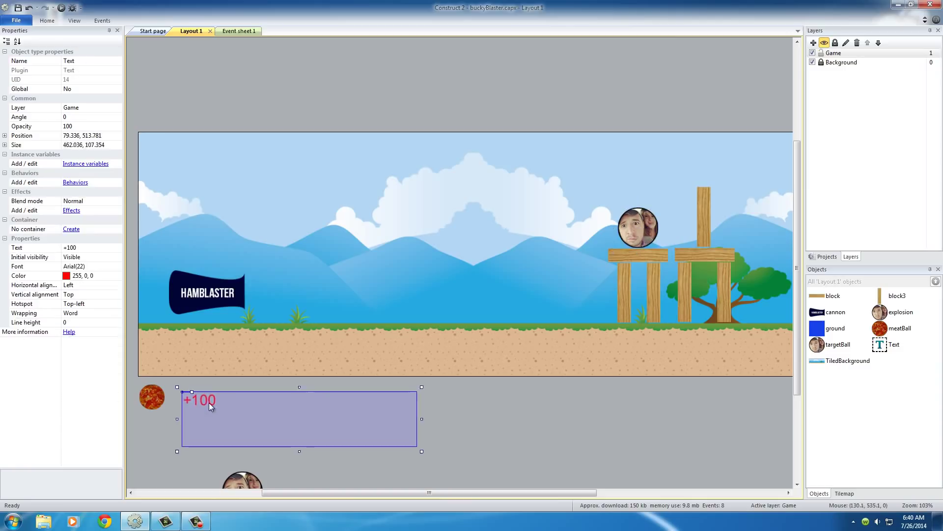
left_click_drag(209, 402, 216, 402)
left_click(239, 31)
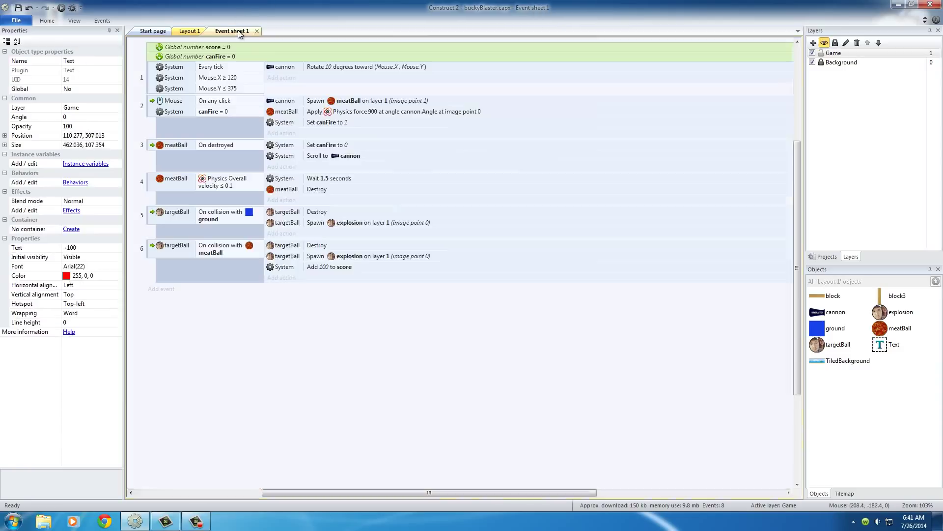
- Add a targetBall 'Spawn another object' action to event 6 that spawns Text on layer 1
left_click(294, 246)
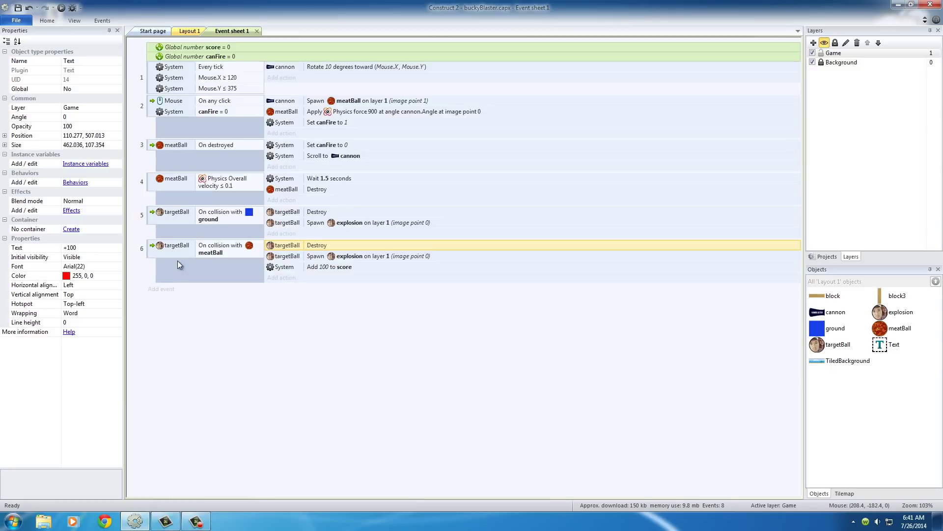
left_click(287, 277)
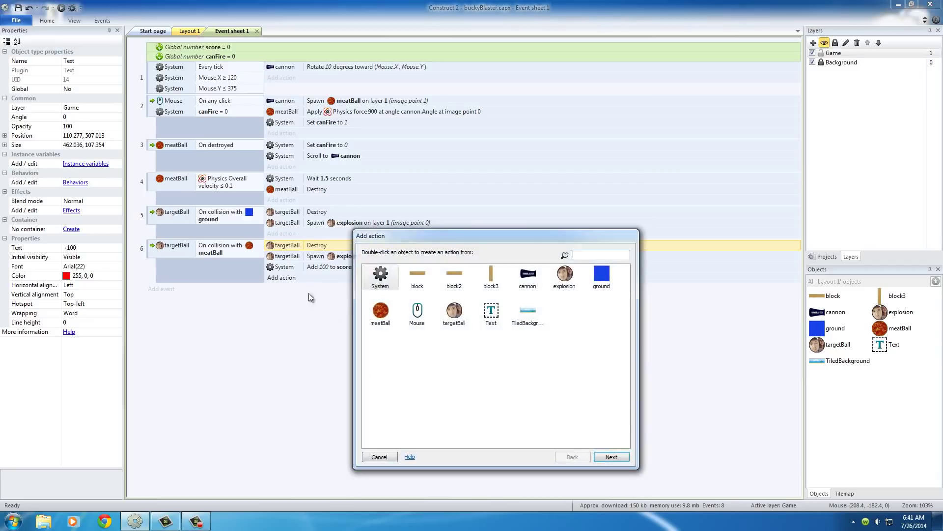
double_click(455, 312)
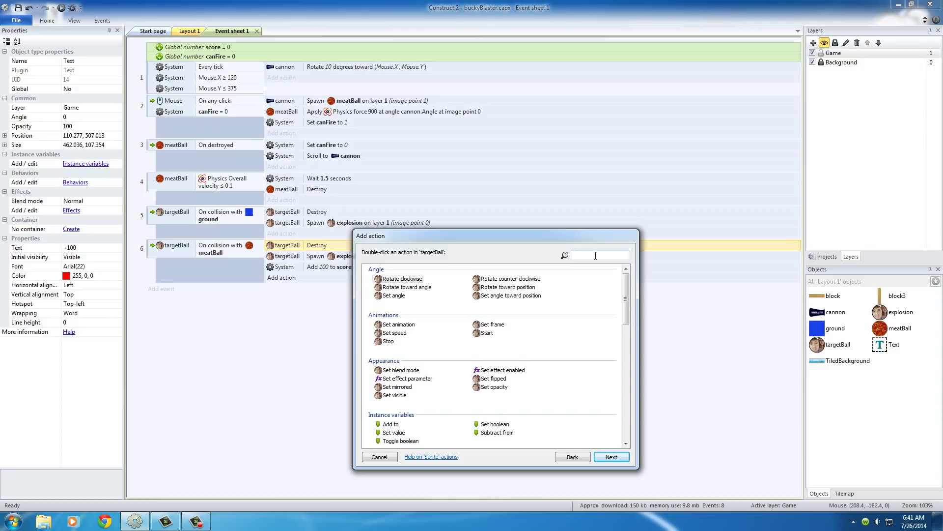
type("spaw")
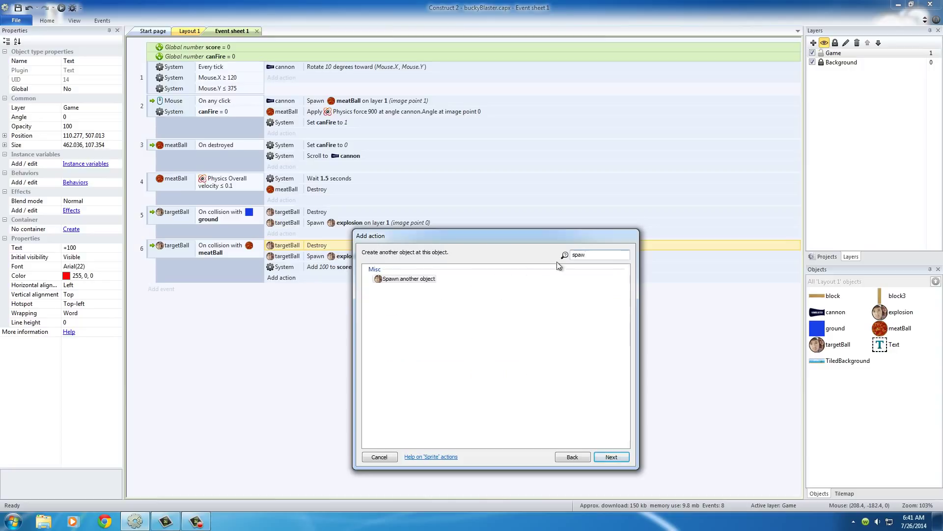
double_click(407, 279)
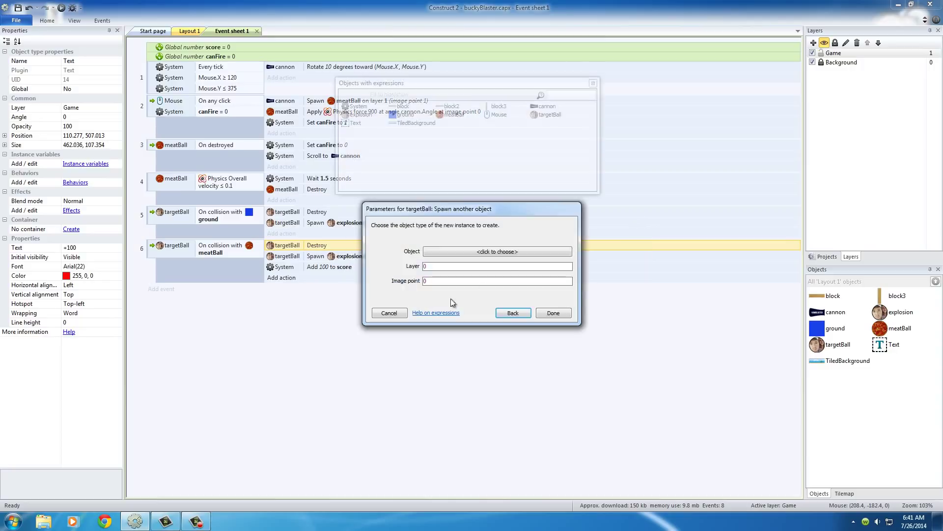
left_click(510, 253)
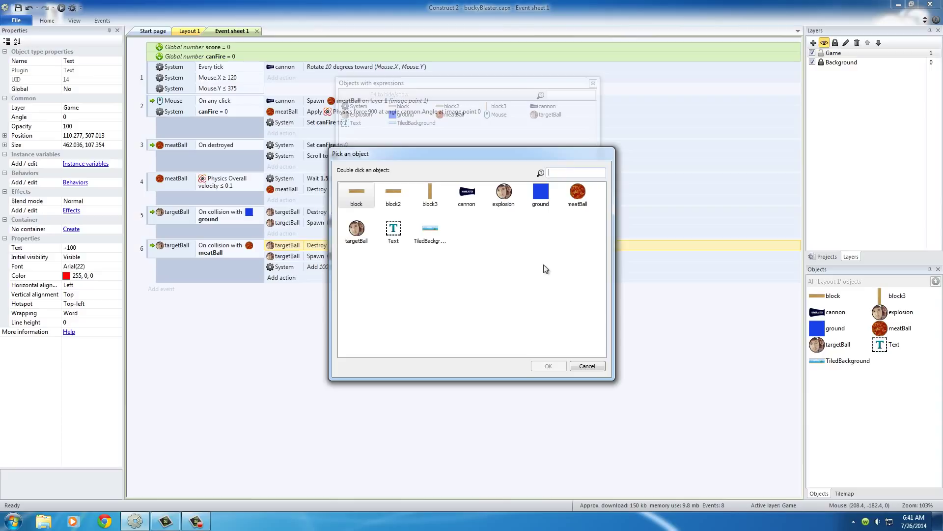
double_click(396, 232)
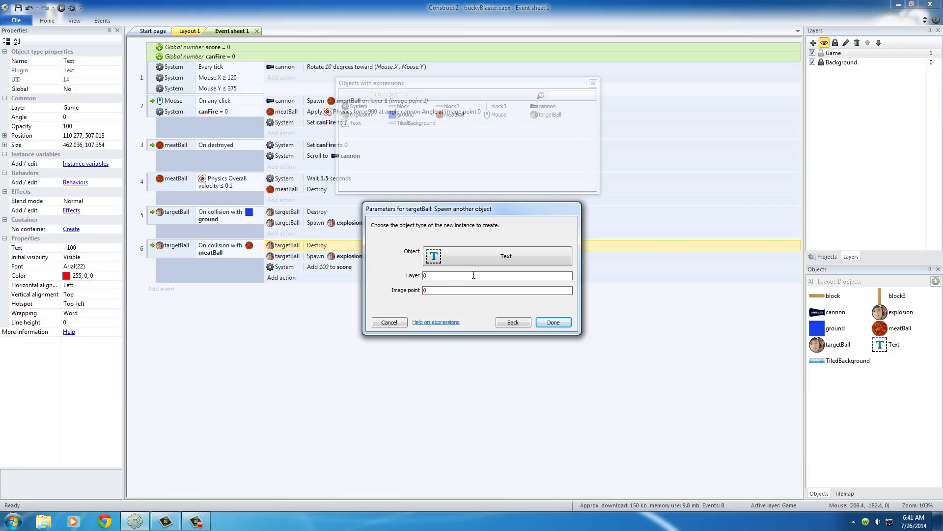
left_click(444, 276)
type("1")
left_click(554, 325)
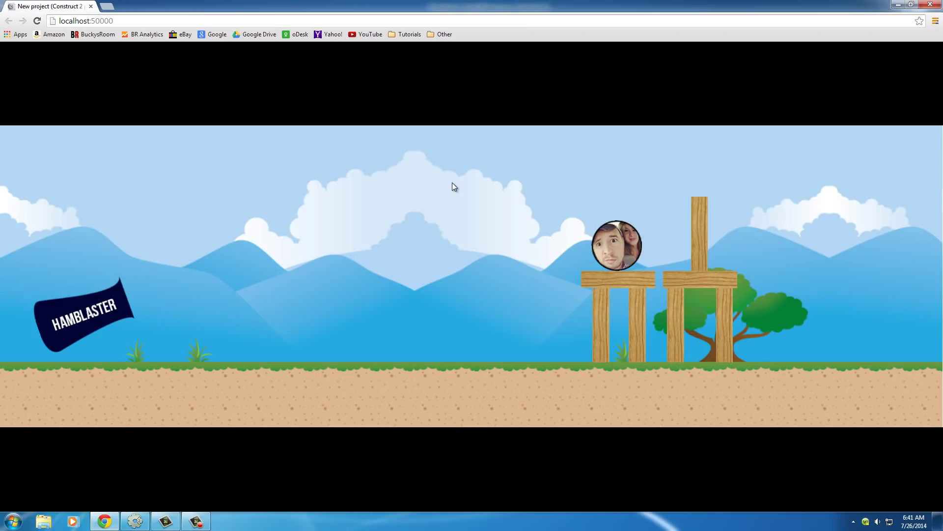
- Fire two shots at the target in the Chrome preview to see +100, then close it
left_click(452, 187)
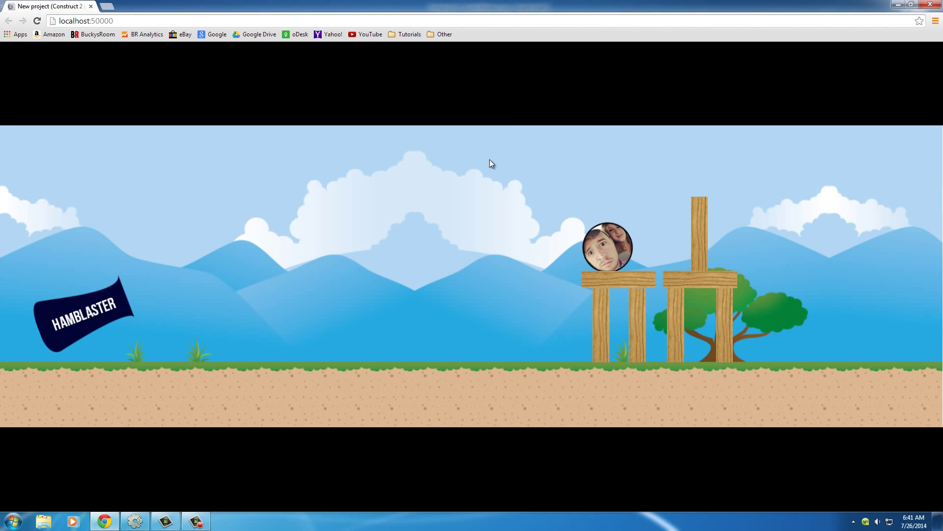
left_click(490, 159)
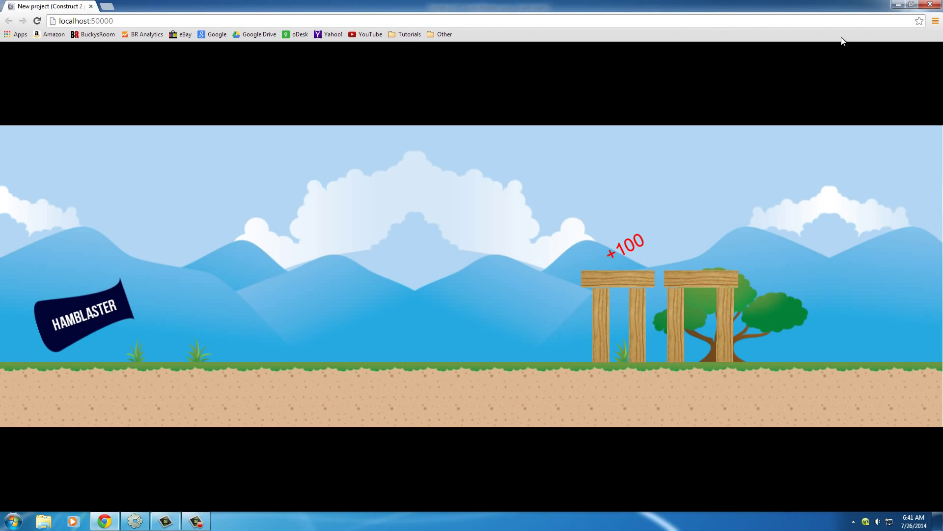
left_click(930, 4)
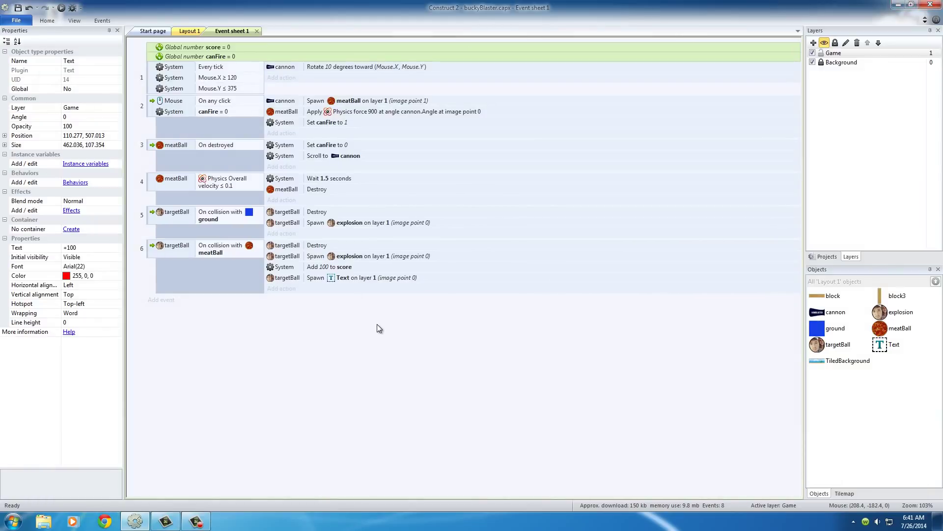
- Add a Text 'Set angle' action of 0 degrees to event 6, then return to Layout 1
left_click(286, 288)
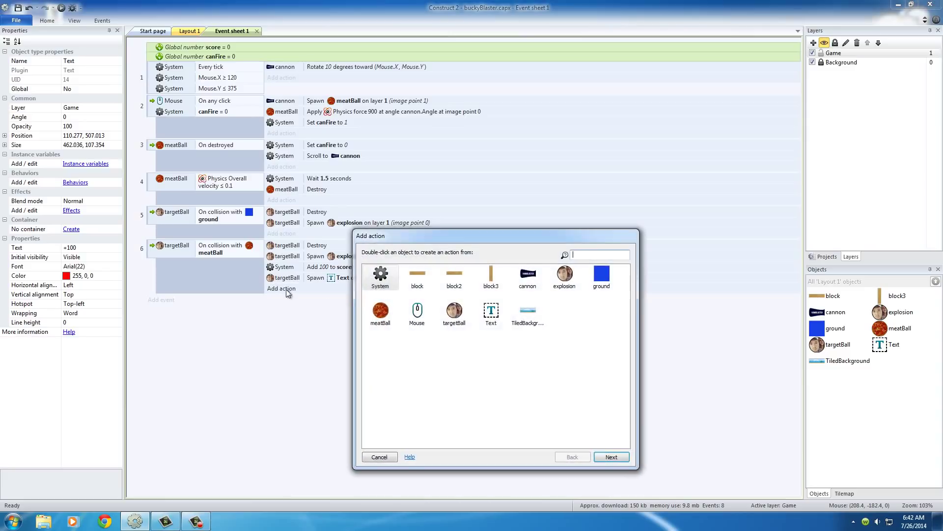
double_click(491, 314)
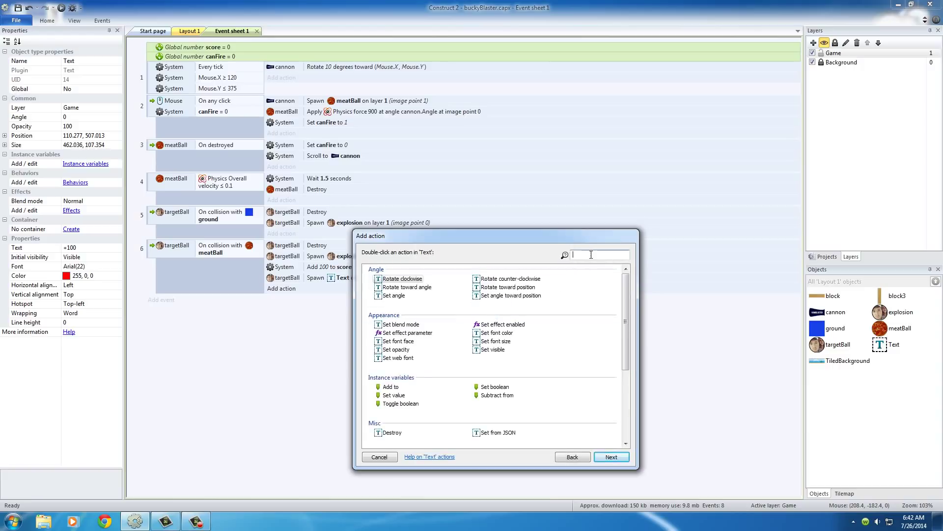
double_click(379, 296)
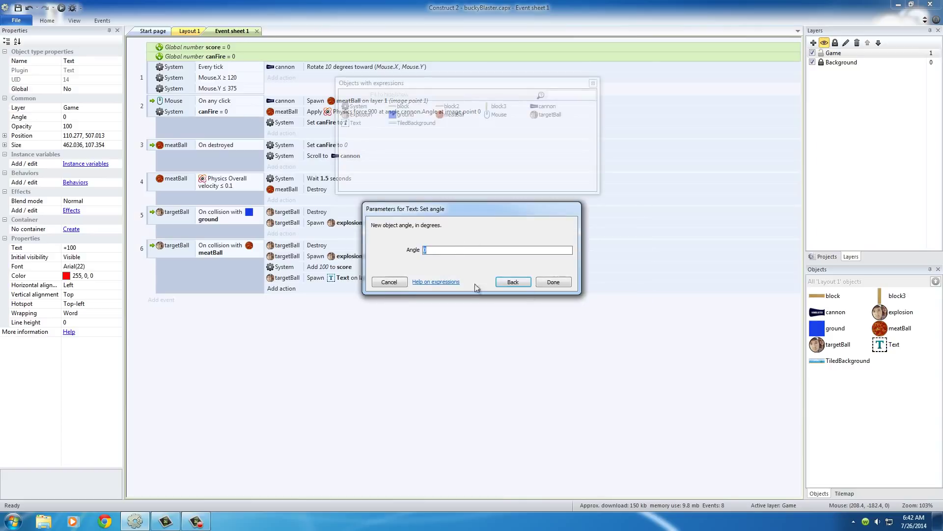
left_click(554, 282)
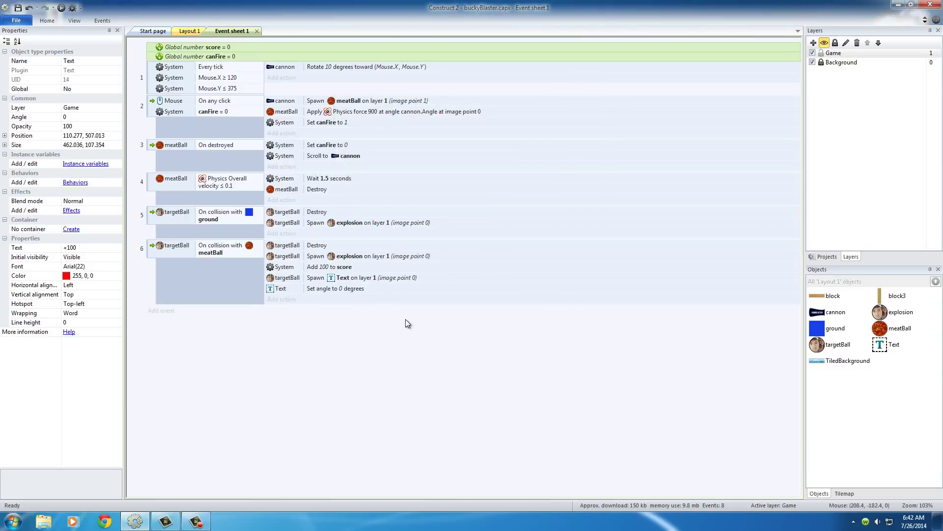
left_click(189, 31)
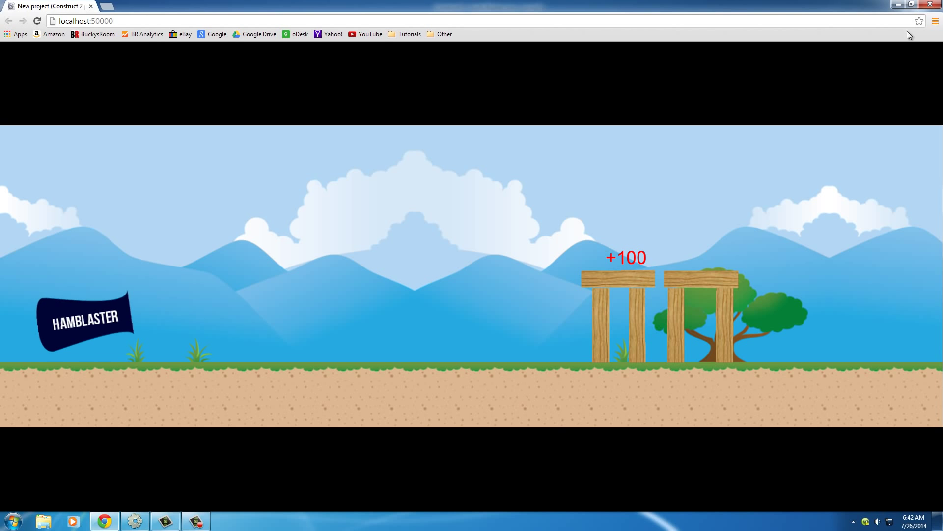
- Close the Chrome game preview after confirming the upright +100
left_click(930, 4)
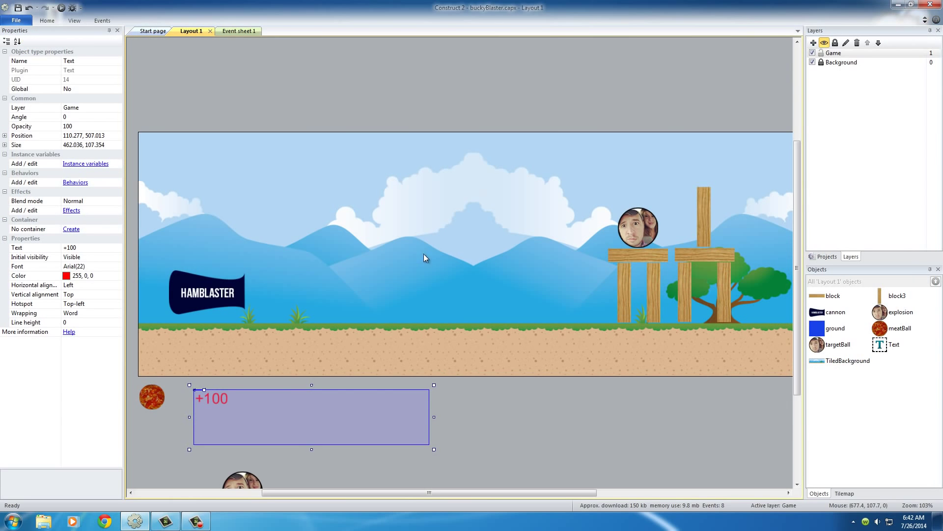
left_click(233, 32)
left_click(323, 267)
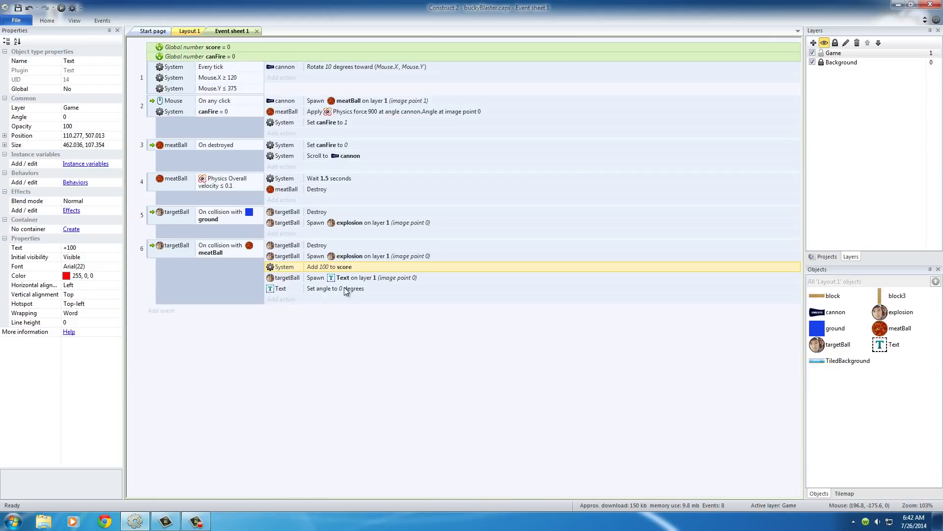
left_click(190, 31)
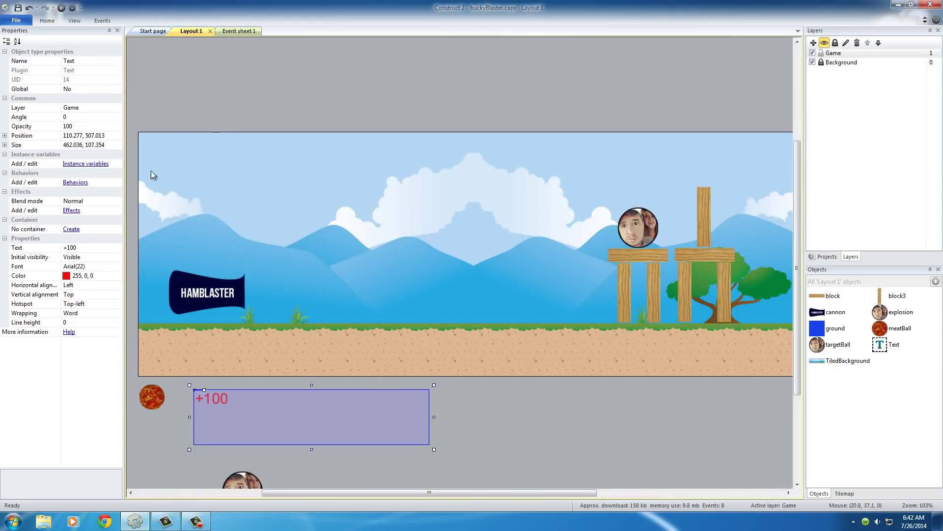